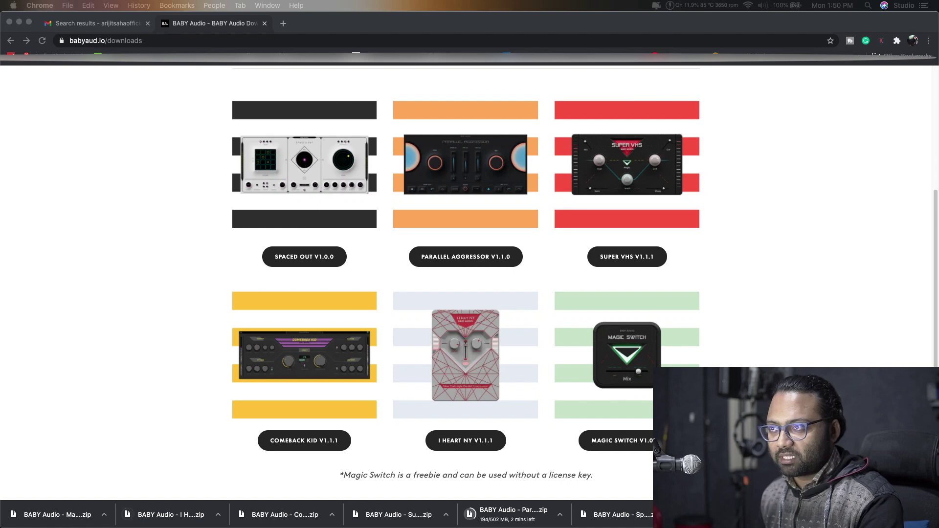
Scroll the babyaud.io downloads page while the six plugin zips finish downloading
scroll(134, 257, "up", 1)
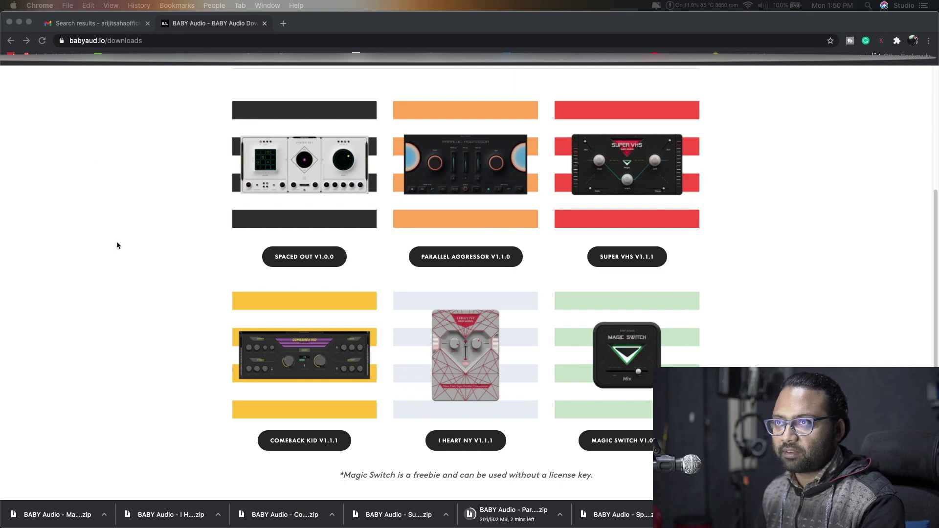
scroll(123, 248, "up", 5)
scroll(131, 252, "down", 4)
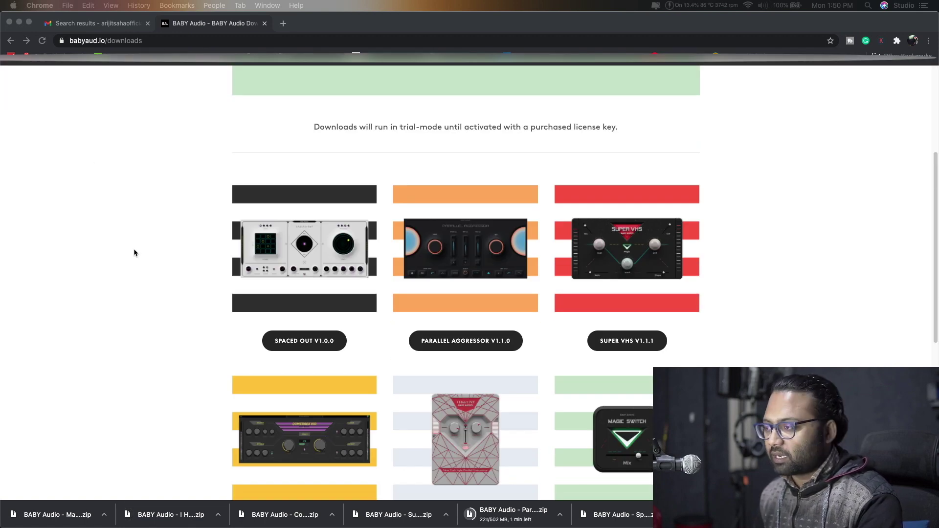
scroll(134, 252, "down", 2)
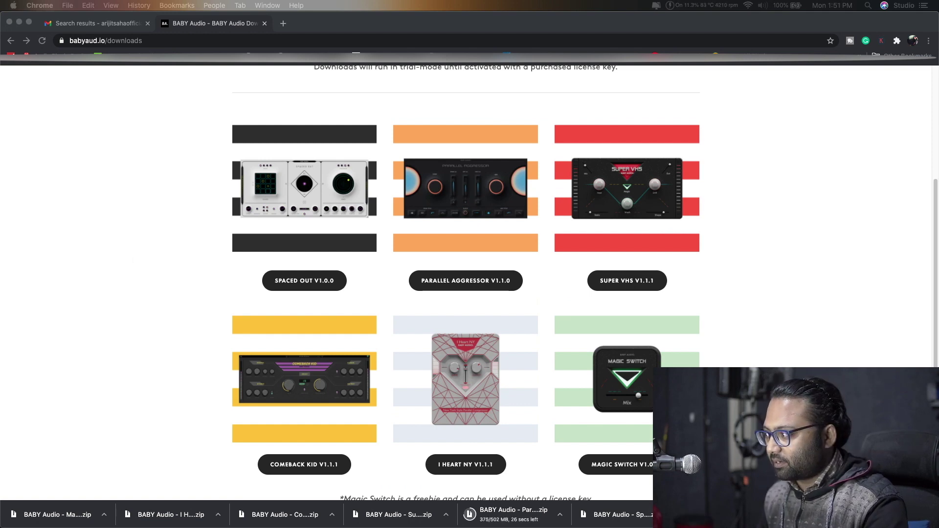
Reveal the downloads in Finder, widen the Name column, and unzip the Spaced Out archive
key("super+shift+j")
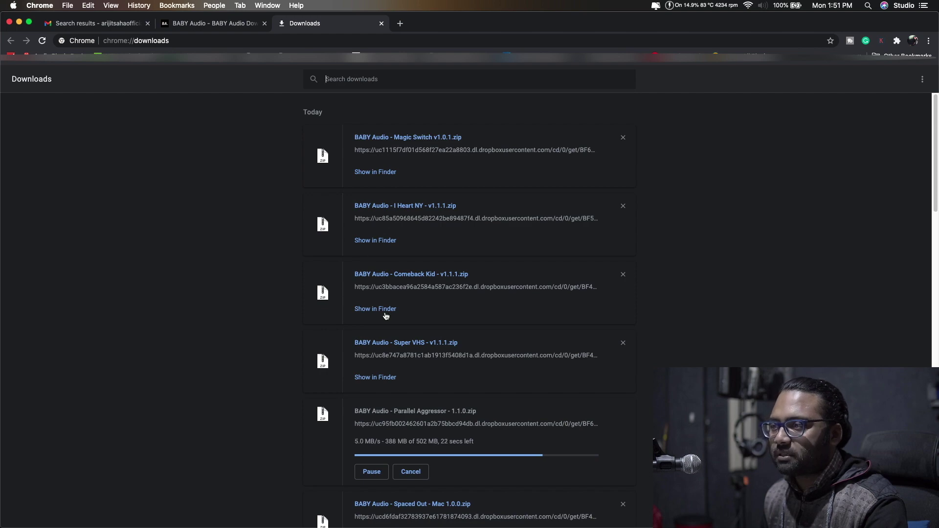
left_click(384, 313)
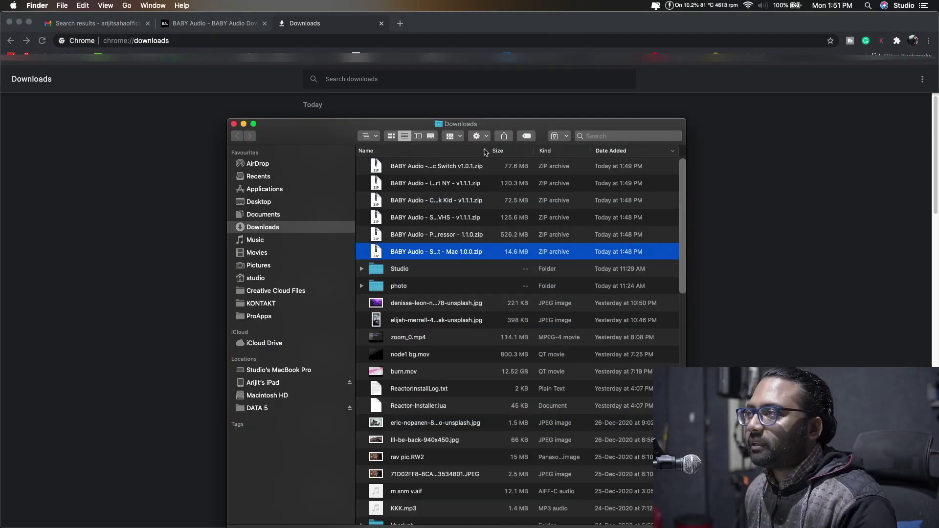
left_click_drag(486, 151, 537, 152)
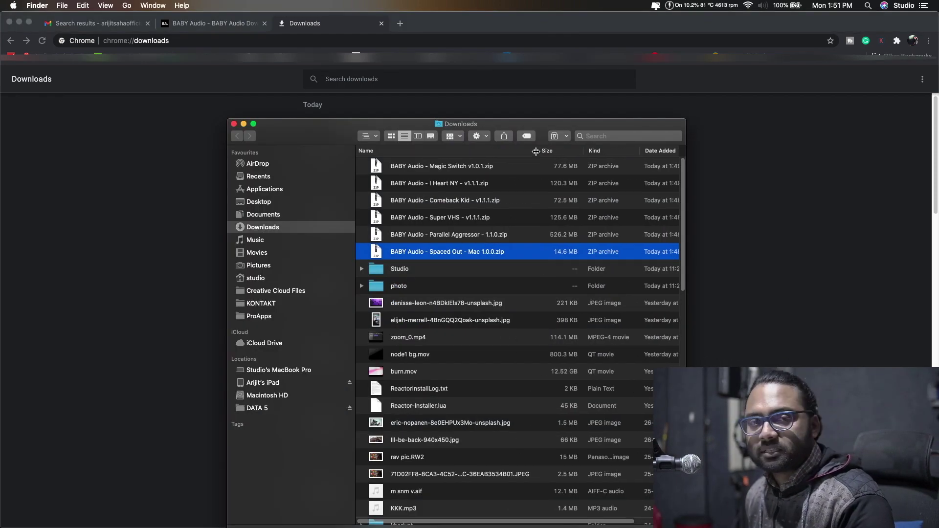
double_click(428, 256)
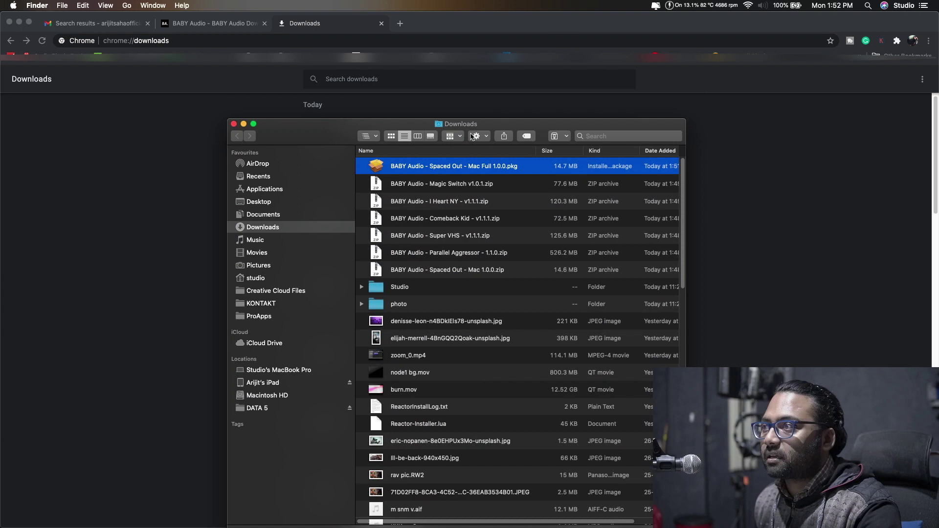
Run the Spaced Out package, accept the licence, and install with the admin password
double_click(424, 166)
left_click(589, 323)
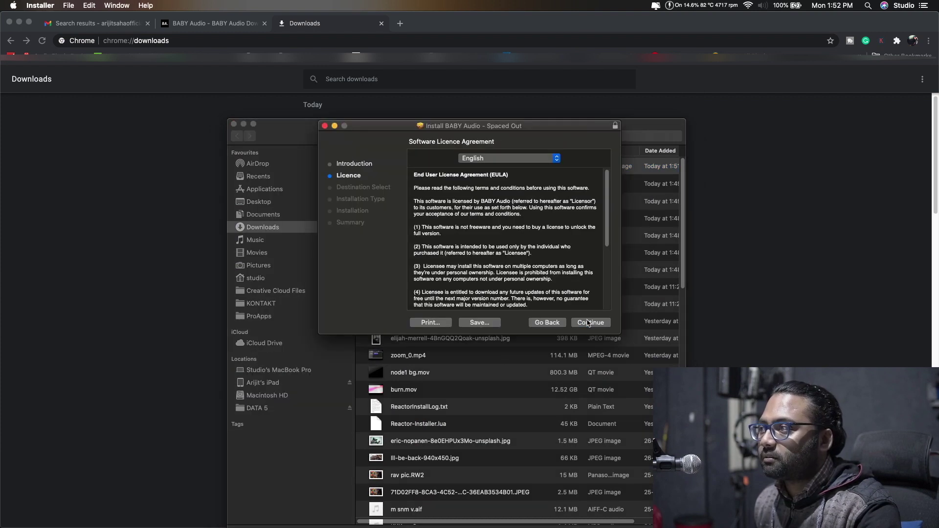
left_click(589, 323)
left_click(565, 208)
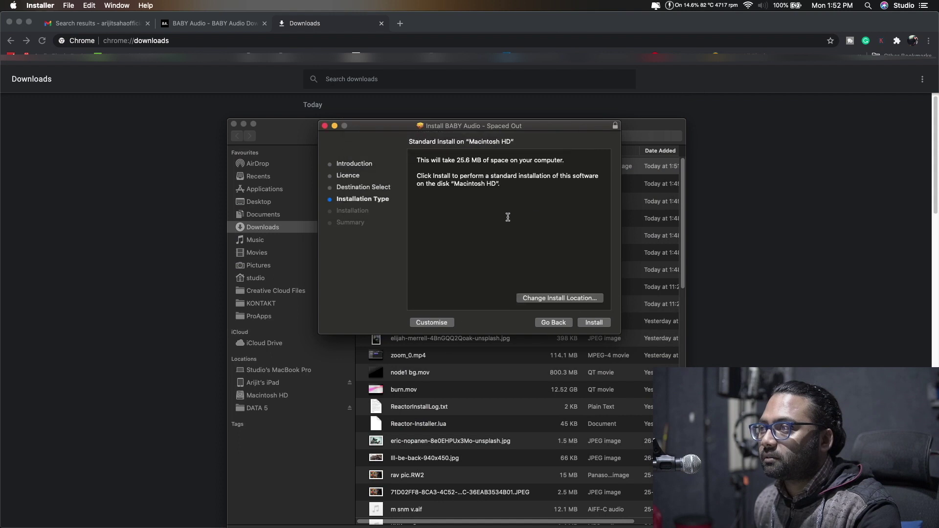
left_click(597, 326)
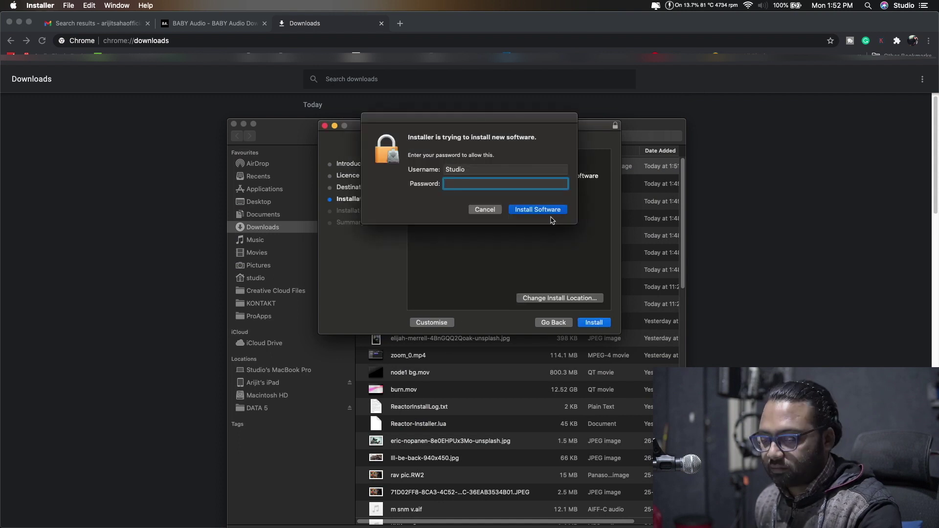
type("*****")
left_click(551, 215)
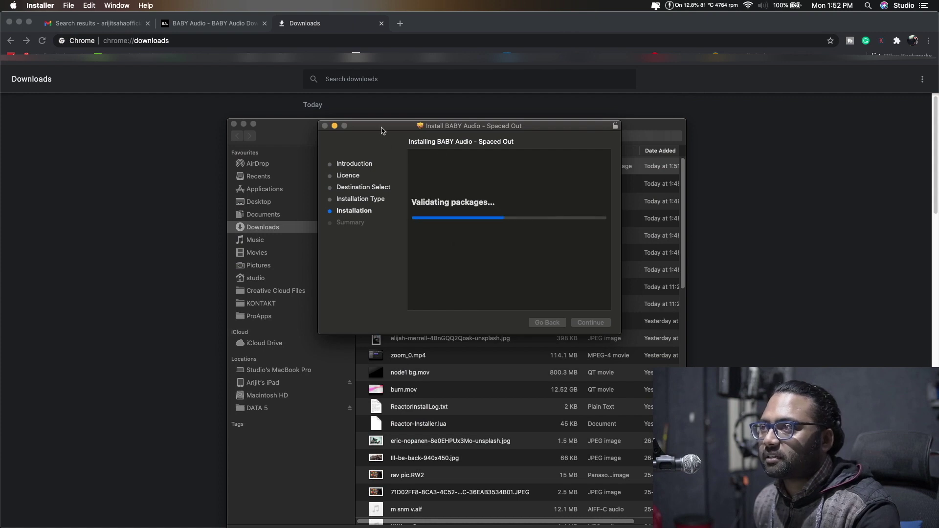
Close the finished Spaced Out installer, keeping the installer package
left_click_drag(385, 128, 641, 180)
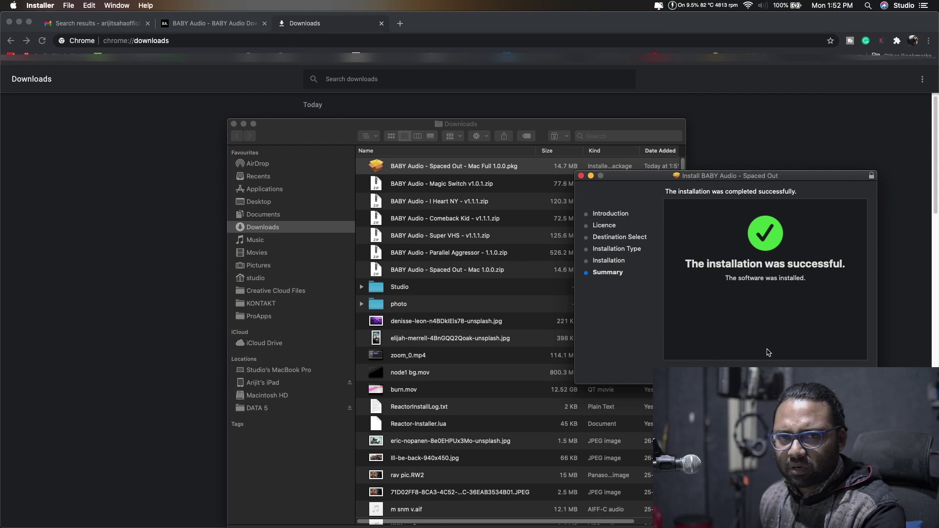
left_click(581, 175)
left_click(734, 243)
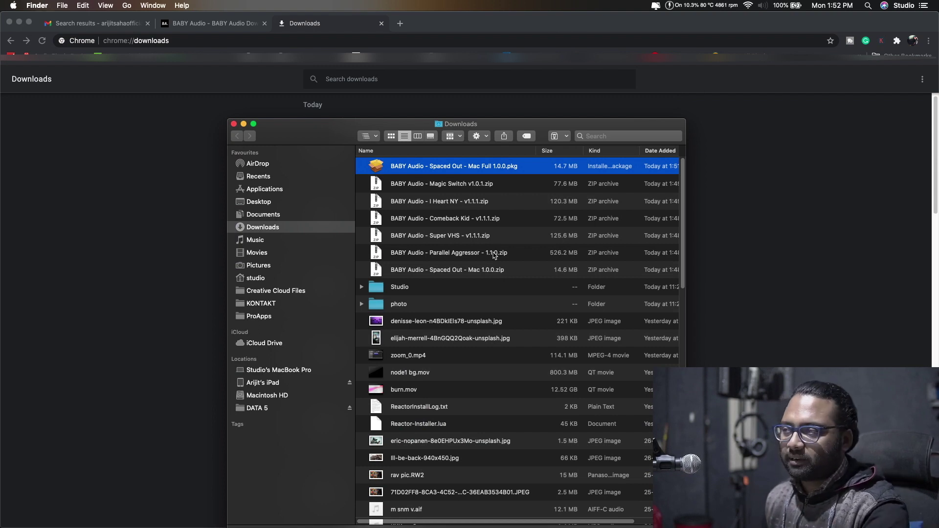
Unzip Parallel Aggressor and run its Mac Version installer package past the licence
double_click(470, 253)
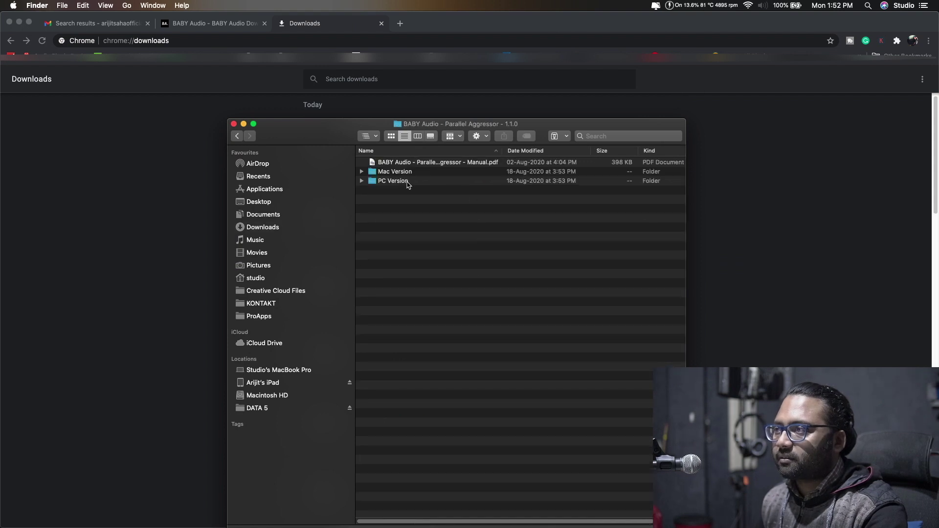
double_click(399, 172)
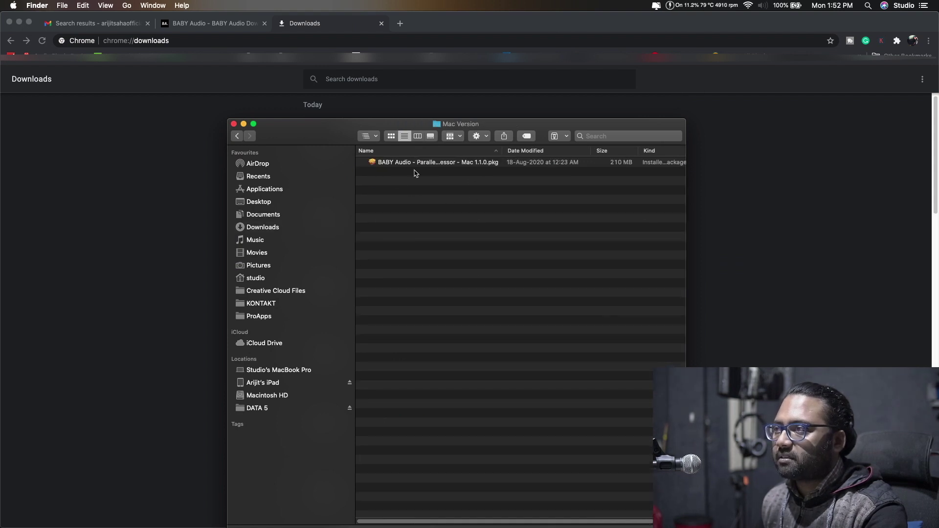
double_click(404, 165)
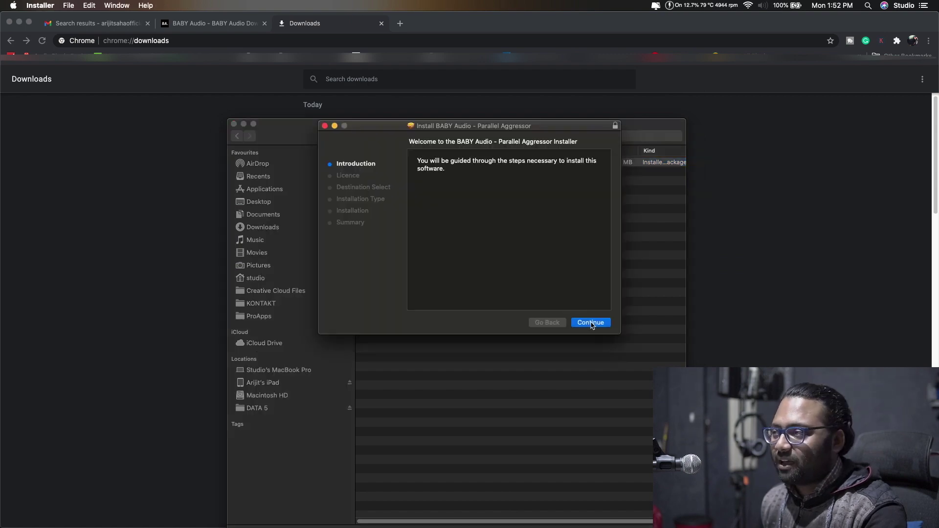
left_click(592, 326)
left_click(591, 325)
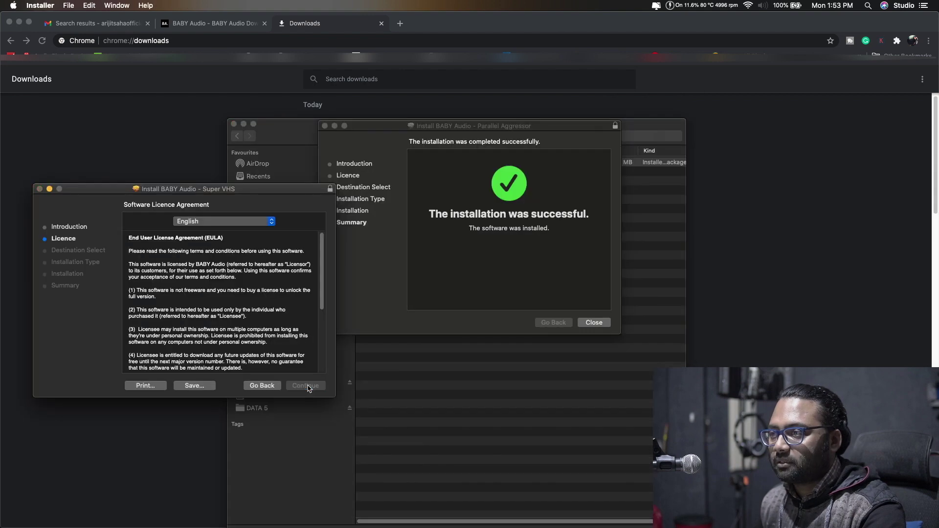
Agree to the Super VHS licence, authorise its installation, and close both finished installers
left_click(296, 386)
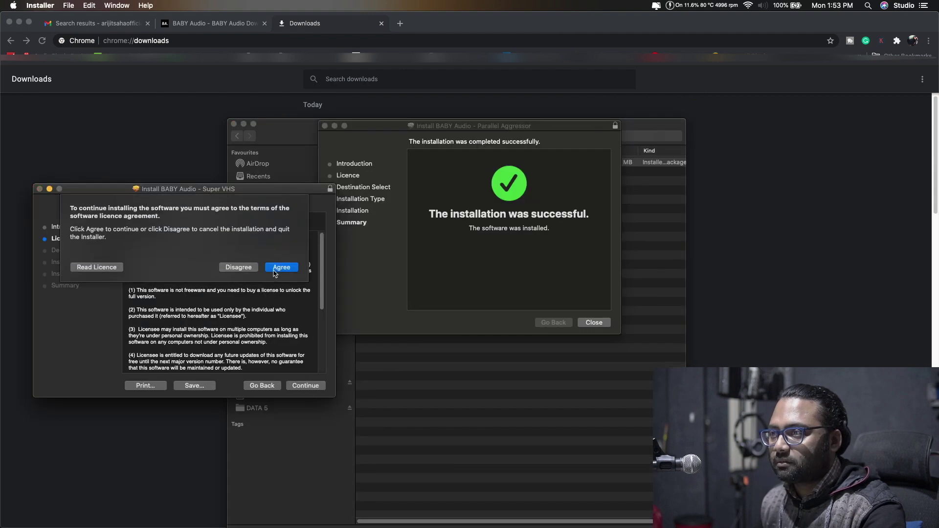
left_click(281, 267)
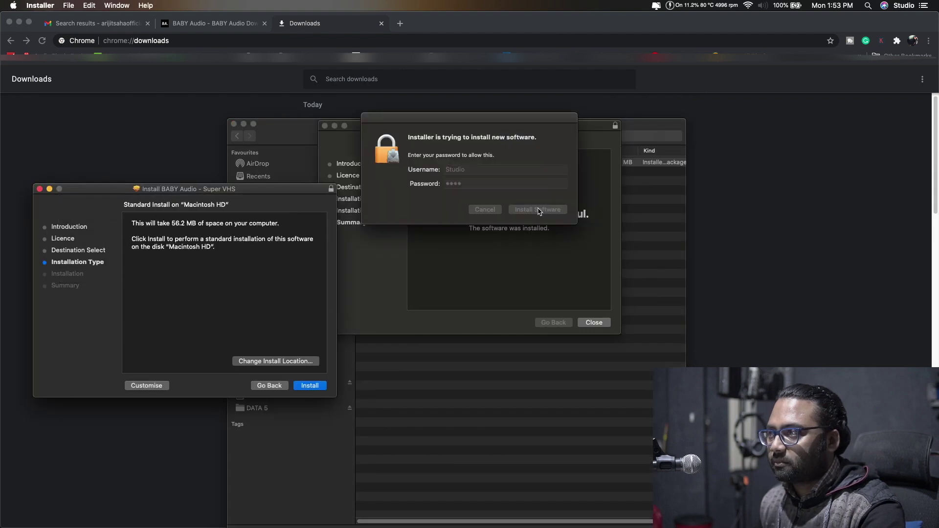
left_click(540, 208)
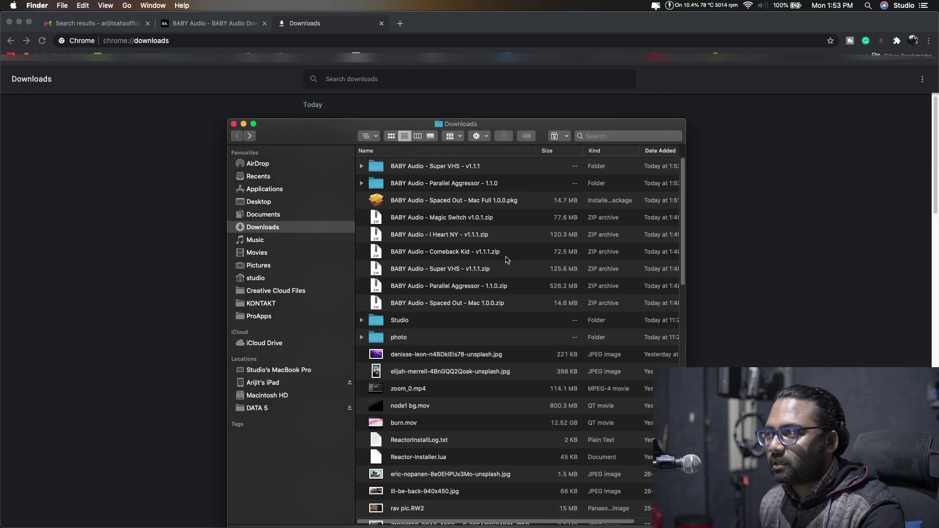
left_click(450, 252)
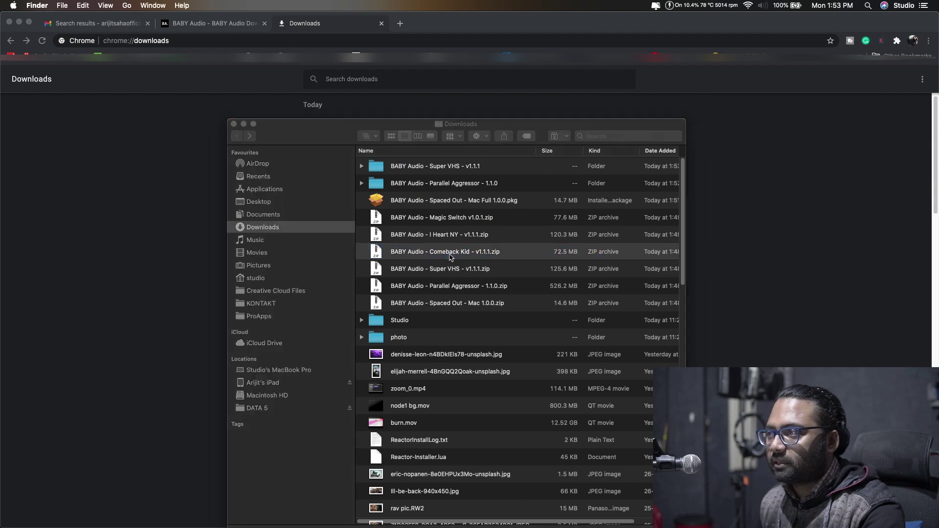
Install Comeback Kid from its Mac Version package with the admin password, keeping the package
double_click(449, 166)
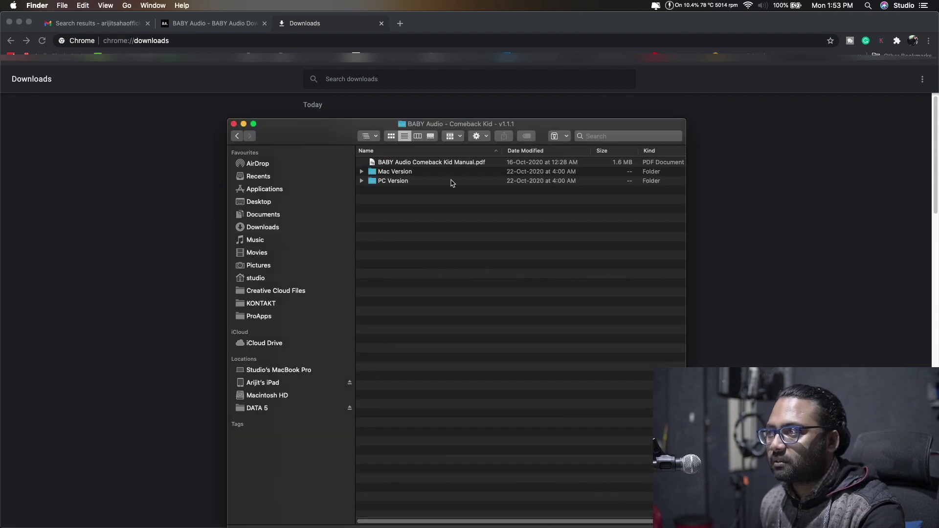
type("*****")
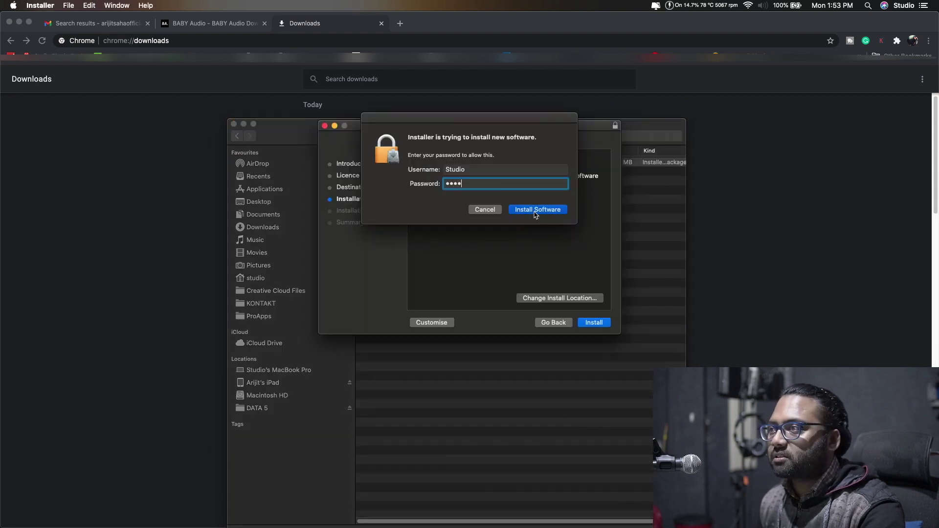
left_click(540, 209)
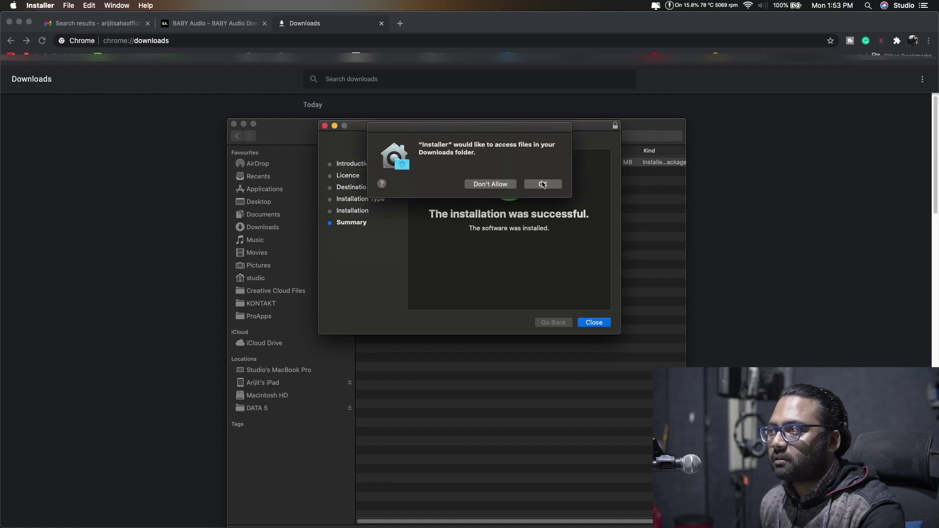
left_click(543, 184)
left_click(486, 183)
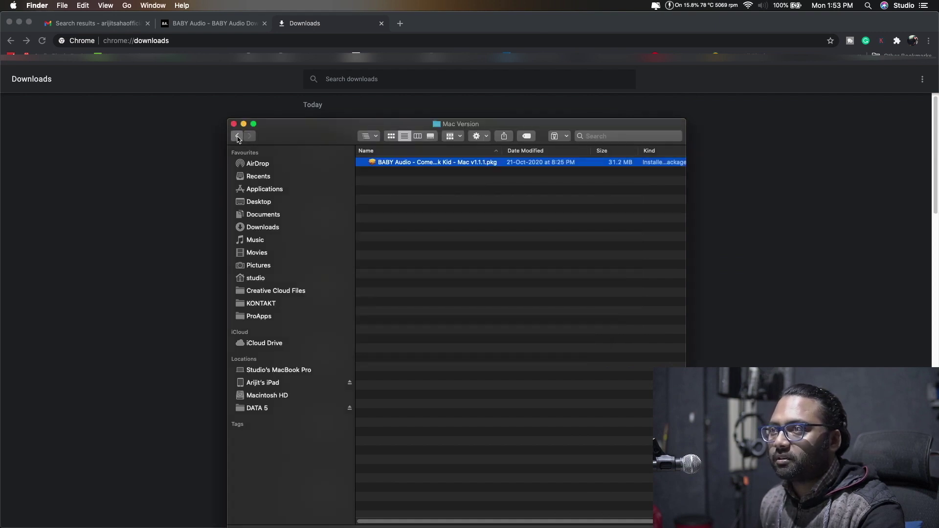
Go back to Downloads, unzip and install Magic Switch, then close the installer and Finder
left_click(237, 137)
left_click(237, 137)
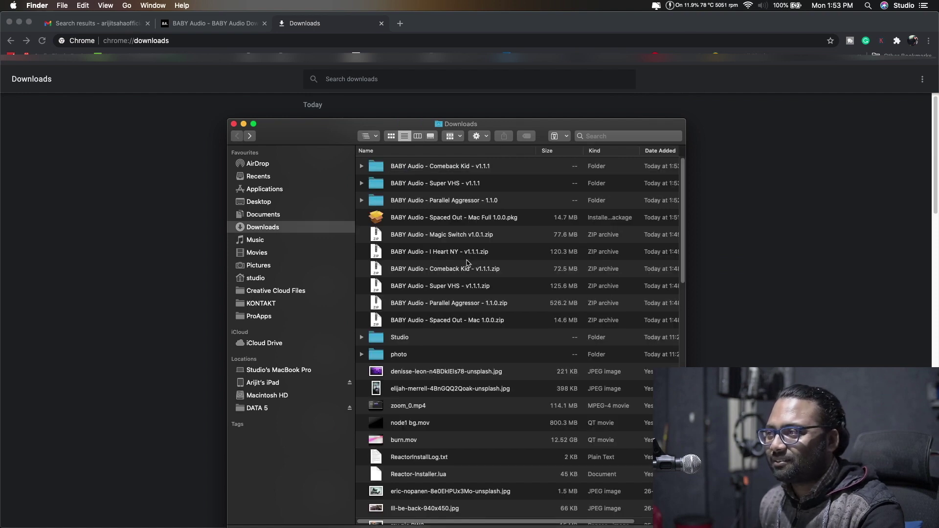
double_click(504, 236)
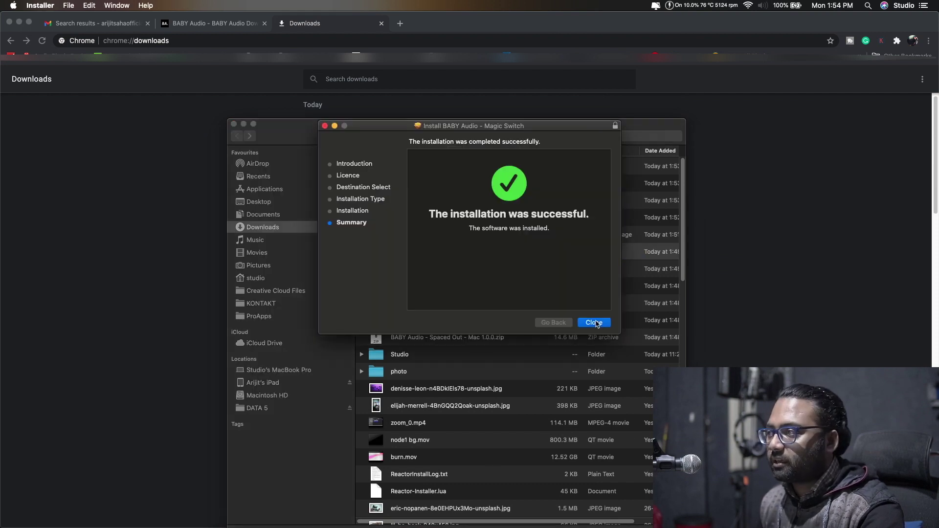
left_click(594, 324)
left_click(543, 185)
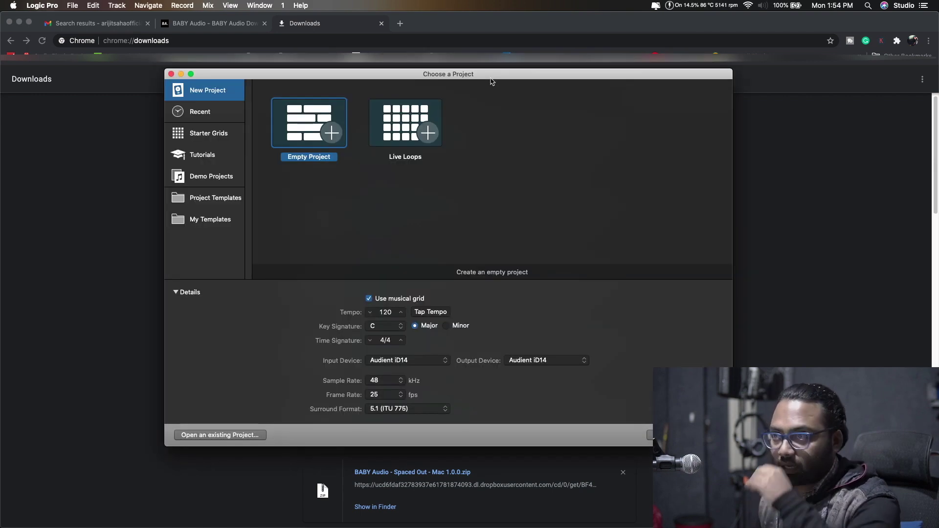
Create an empty project with one audio track and start adding a software instrument track
key("Return")
key("Return")
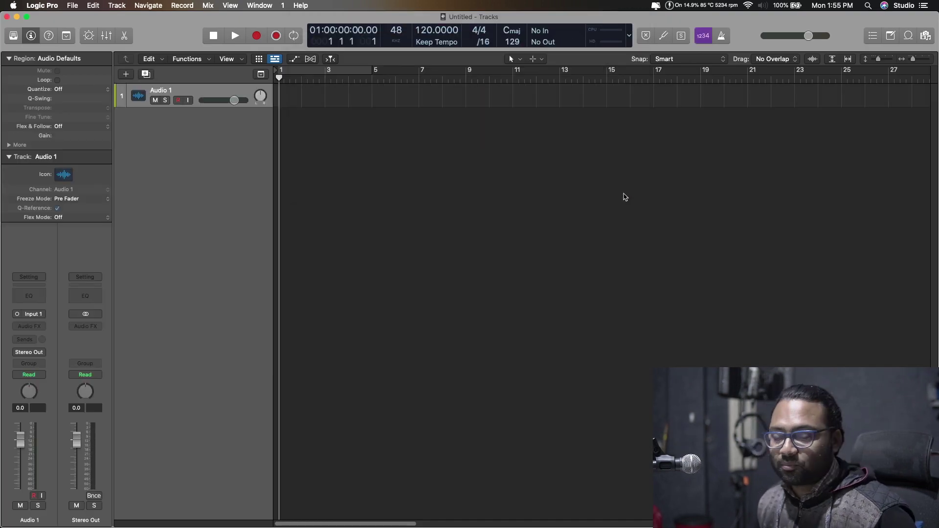
left_click(123, 78)
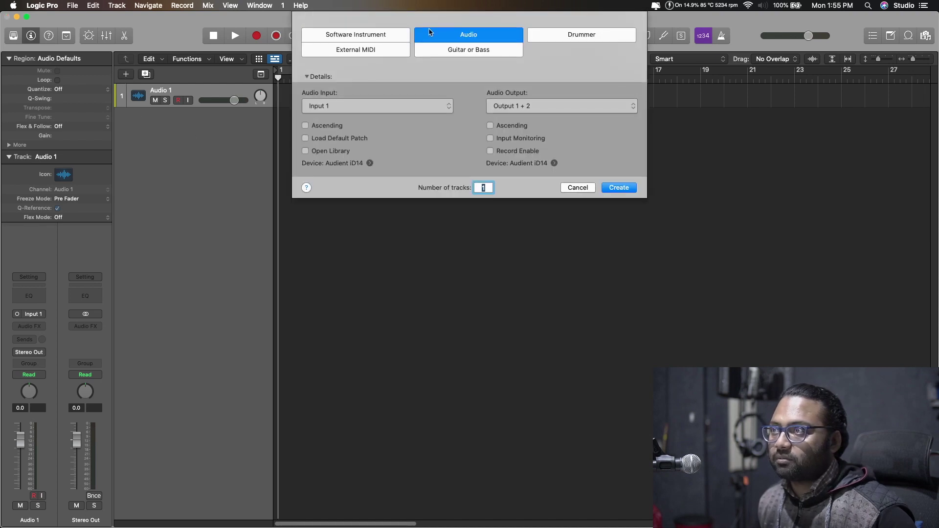
left_click(356, 34)
left_click(376, 106)
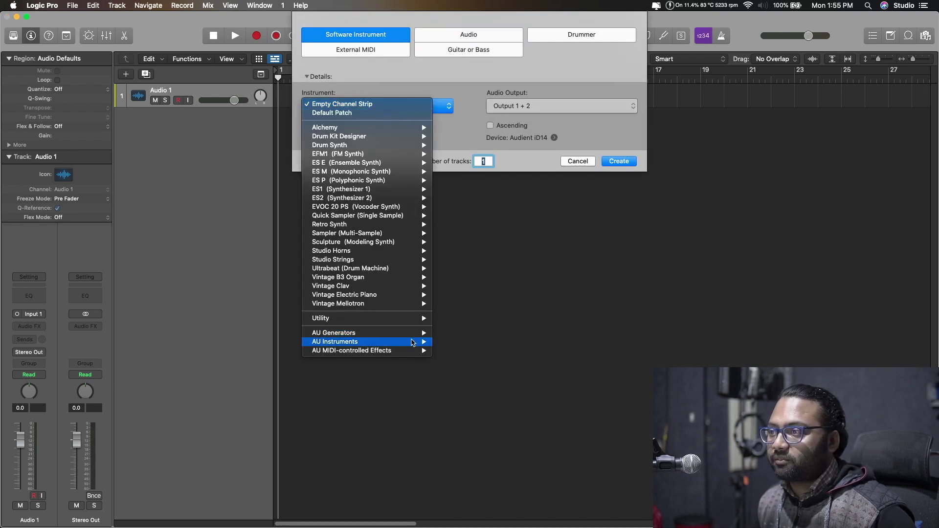
mouse_move(417, 341)
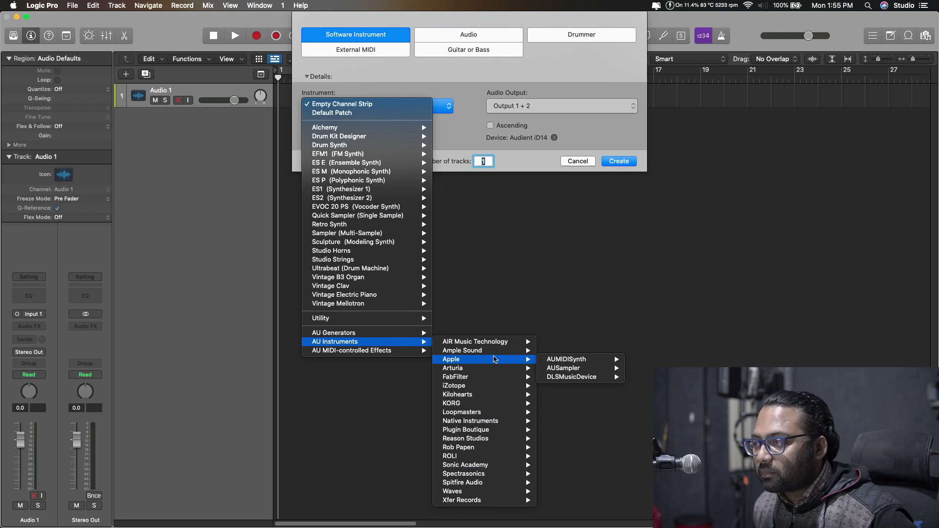
Cancel the new track and bring up Logic Pro's Preferences menu toward Plug-in Manager
left_click(562, 162)
left_click(561, 161)
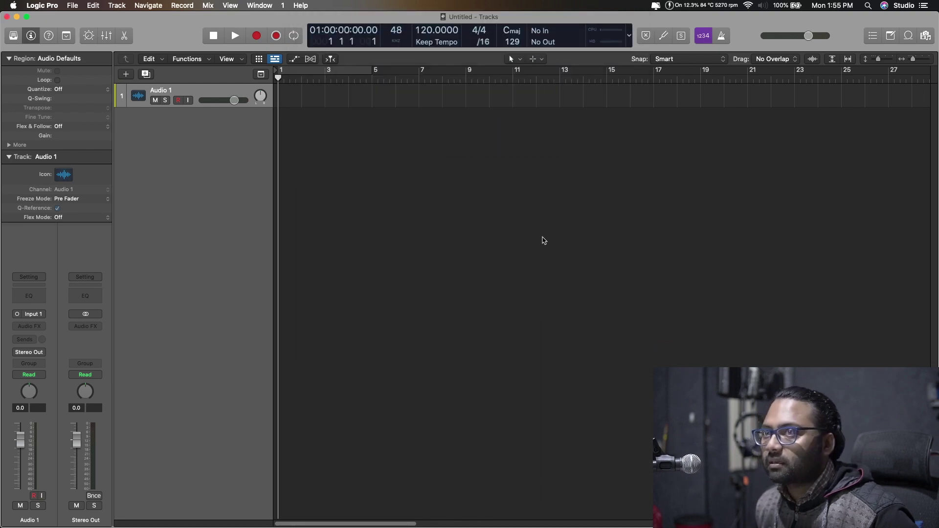
left_click(37, 5)
mouse_move(101, 32)
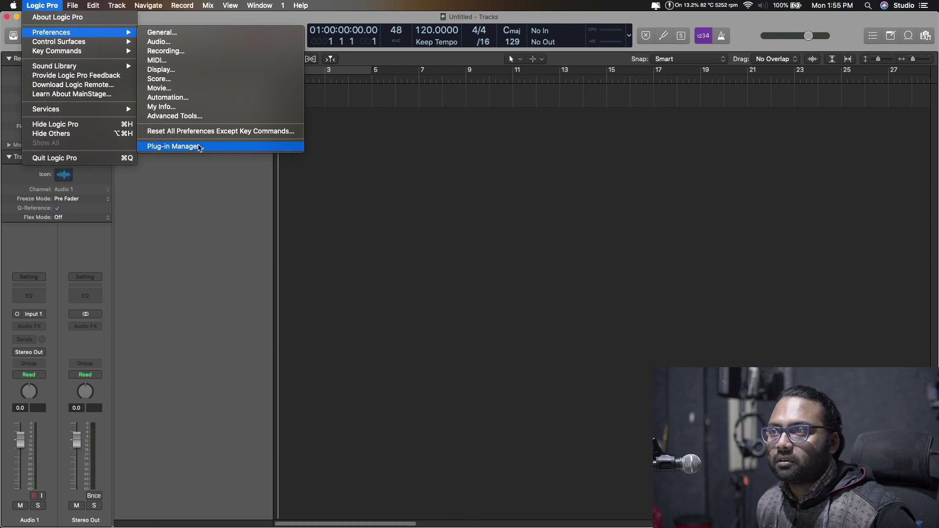
In Plug-in Manager, filter to BABY Audio, reset and rescan I Heart NY, then close
left_click(198, 146)
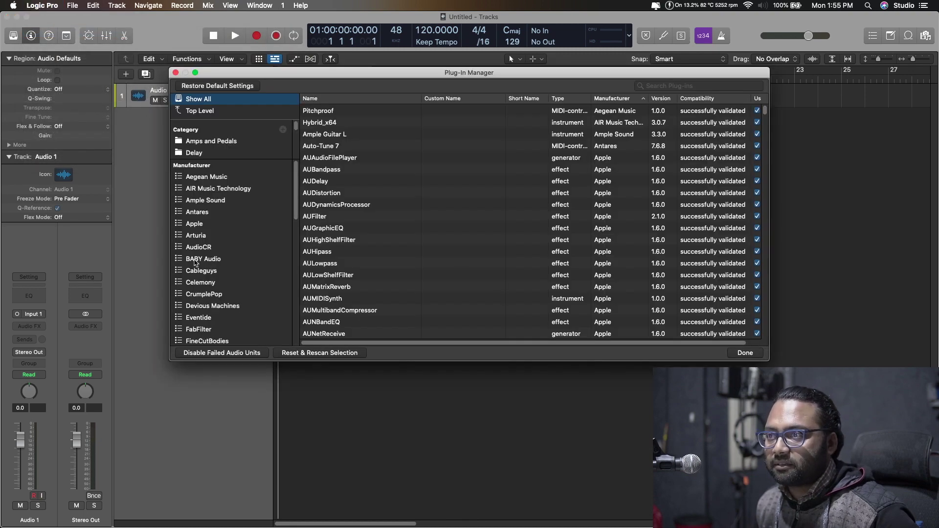
left_click(227, 261)
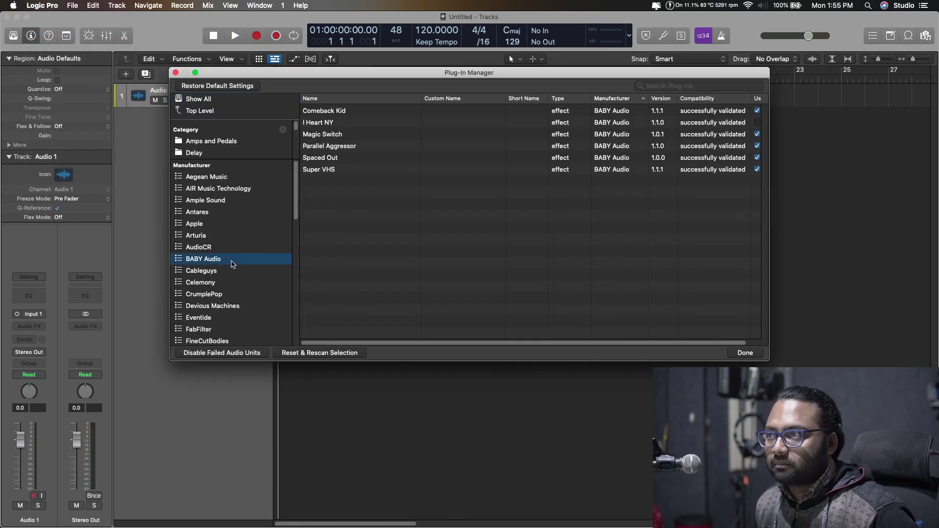
left_click(373, 125)
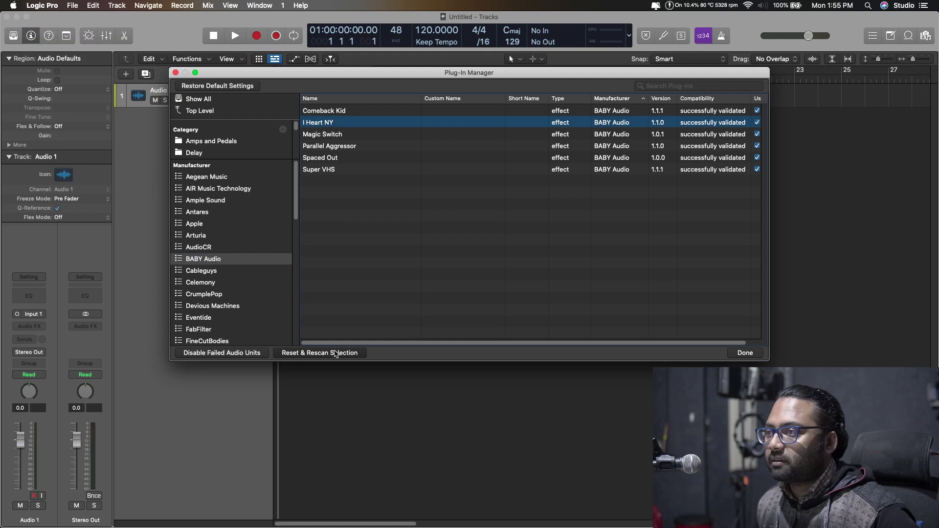
left_click(361, 354)
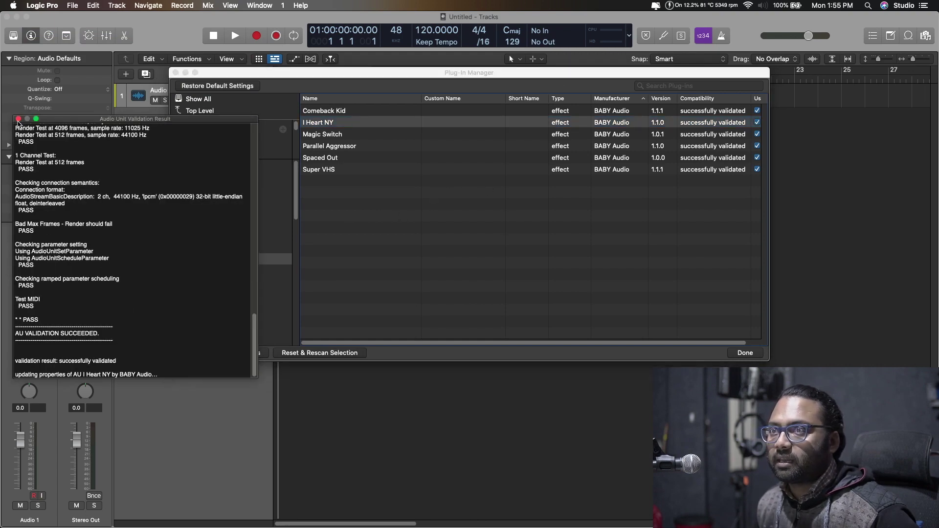
left_click(18, 119)
left_click(746, 354)
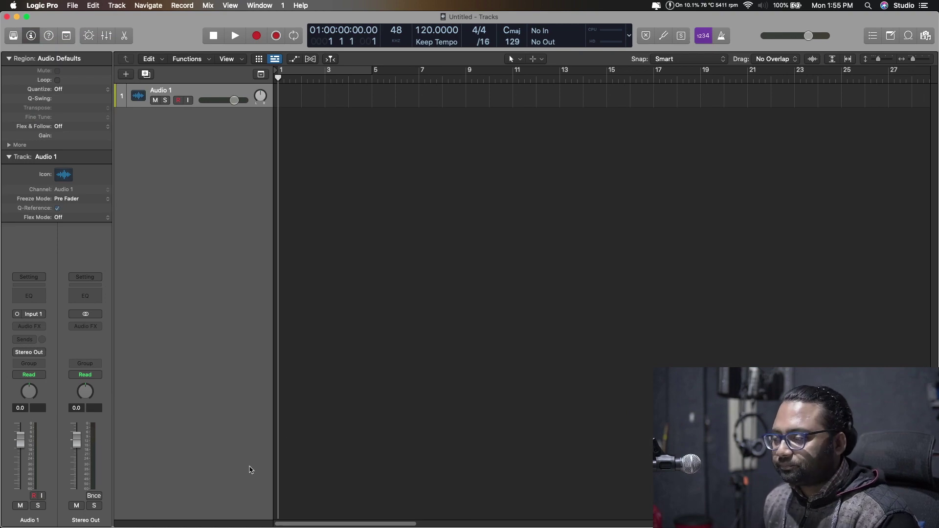
Insert BABY Audio Comeback Kid (Stereo) in Audio 1's Audio FX slot, then switch to Chrome
left_click(26, 326)
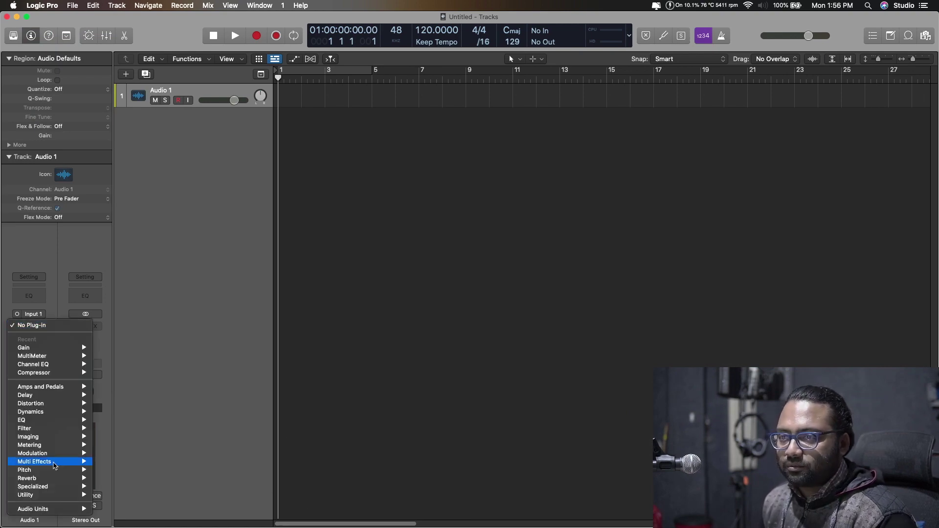
mouse_move(49, 509)
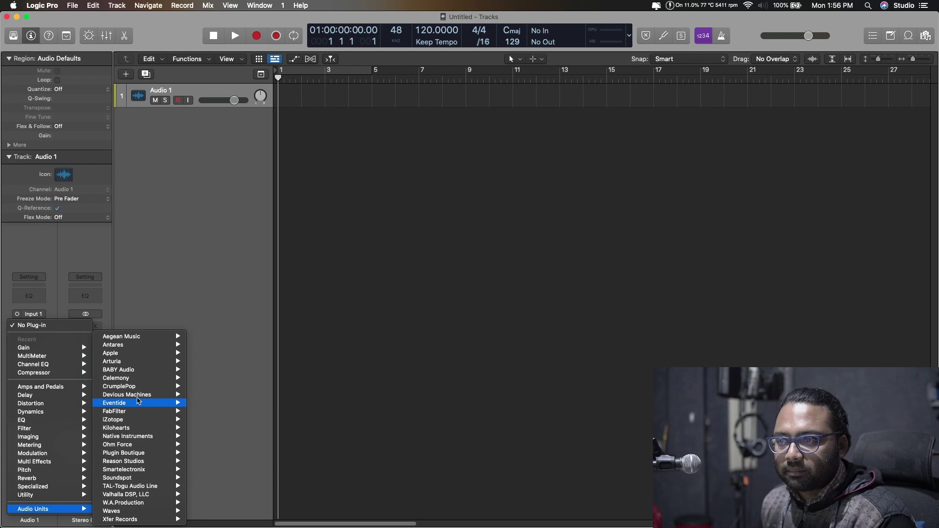
mouse_move(118, 370)
mouse_move(215, 370)
left_click(290, 371)
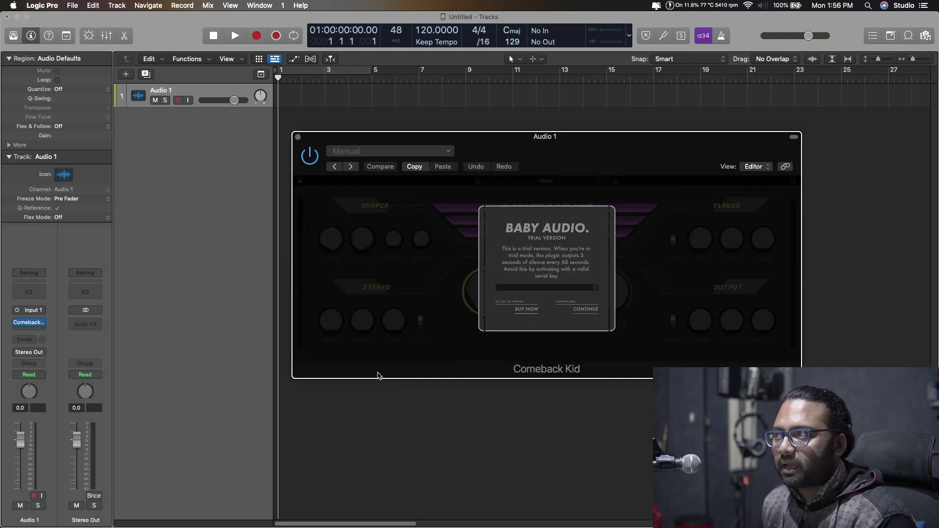
key("super+Tab")
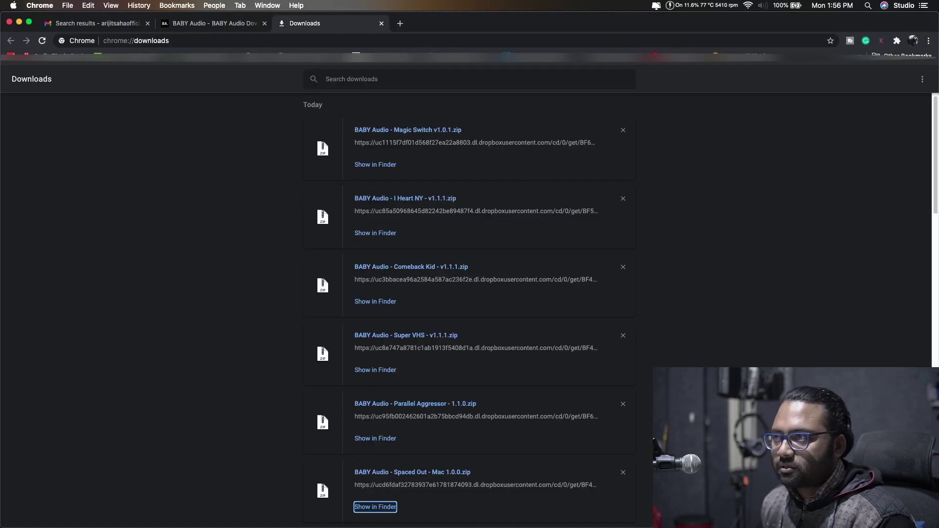
Switch to the Gmail tab with the 'baby audio' search results and scroll through them
left_click(113, 24)
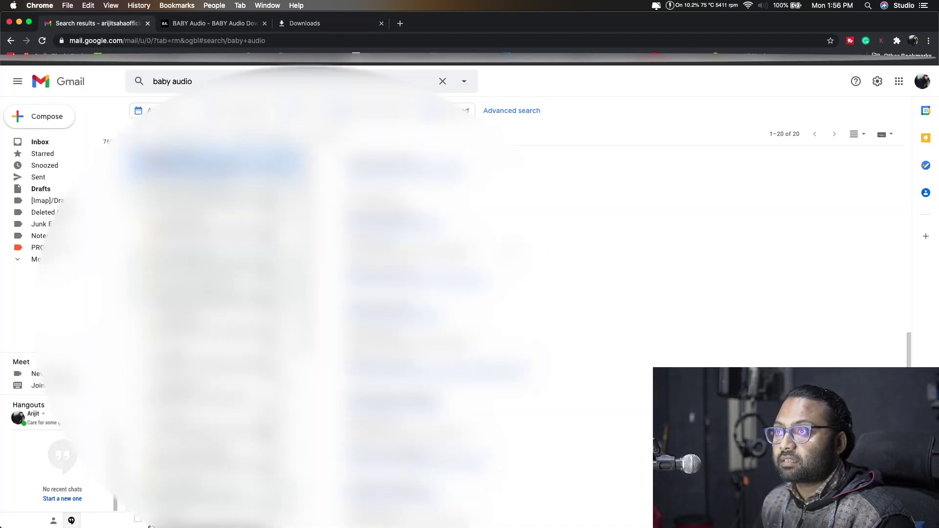
scroll(318, 293, "up", 2)
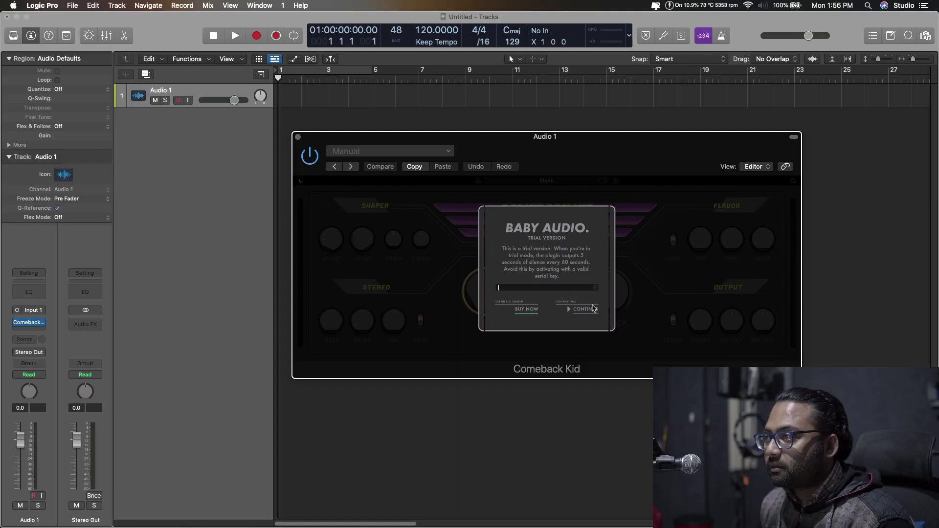
Paste the serial key into Comeback Kid's activation field, submit it, and dismiss the success message
right_click(494, 288)
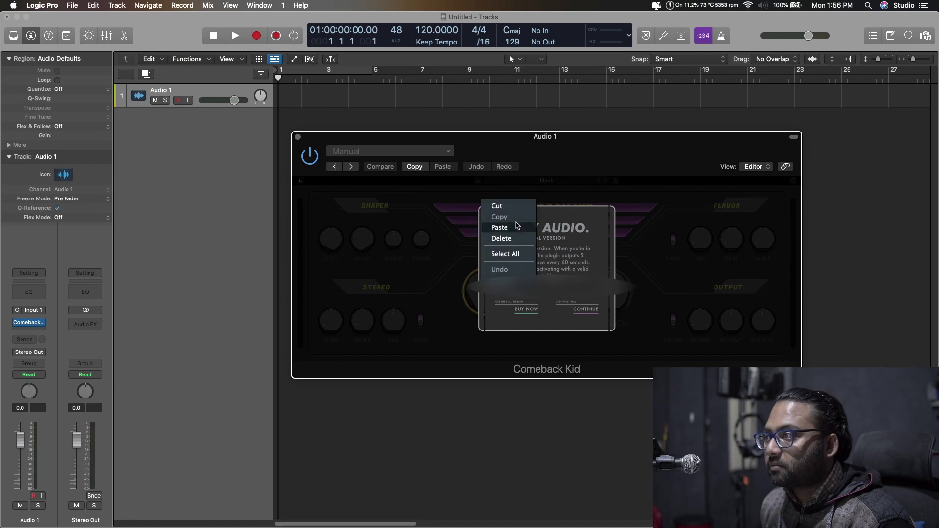
left_click(517, 225)
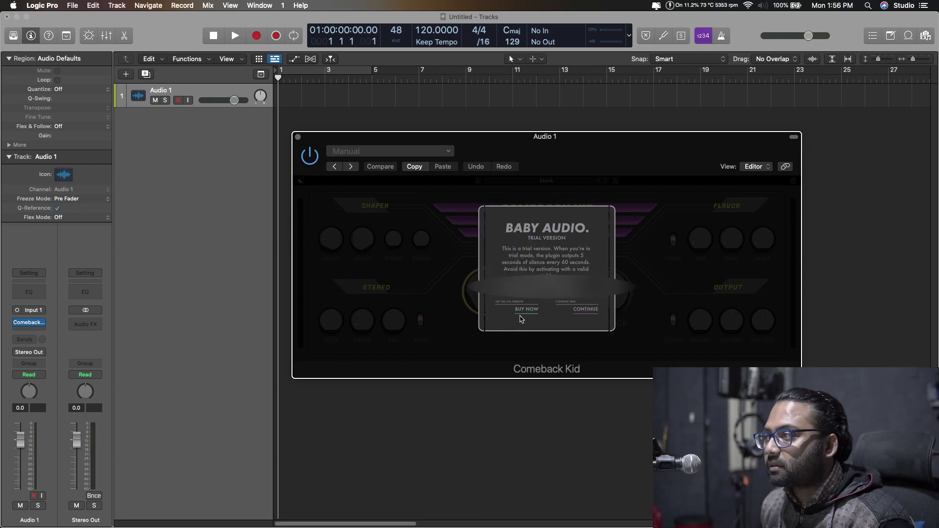
left_click(585, 313)
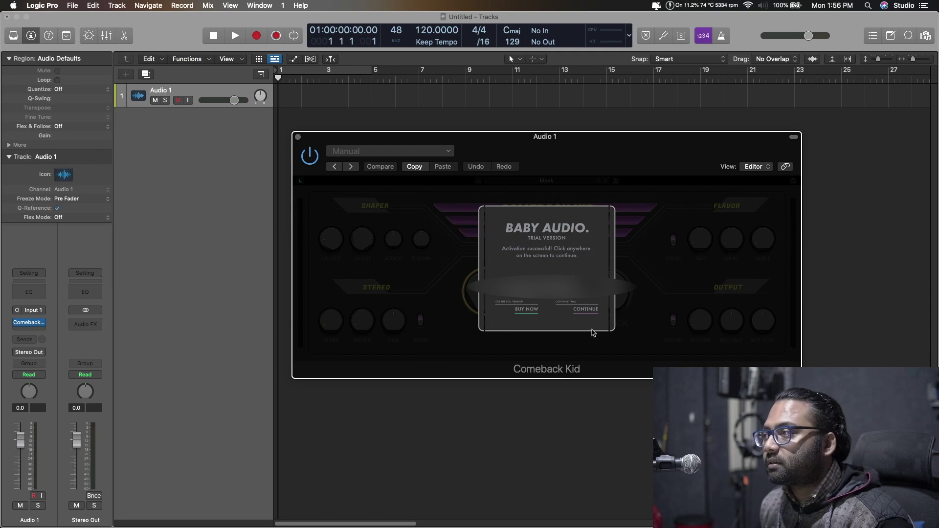
left_click(594, 313)
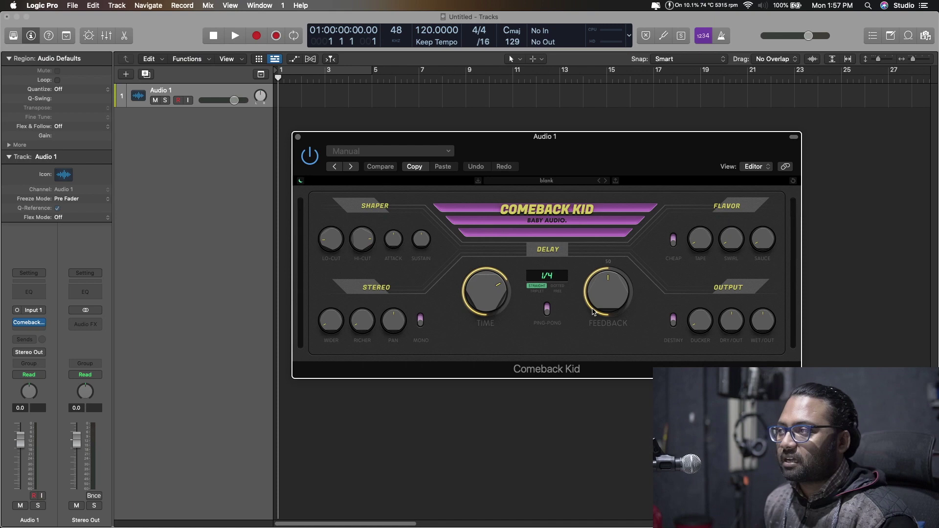
Replace Comeback Kid on Audio 1 with I Heart NY and nudge its parallel level
left_click(42, 323)
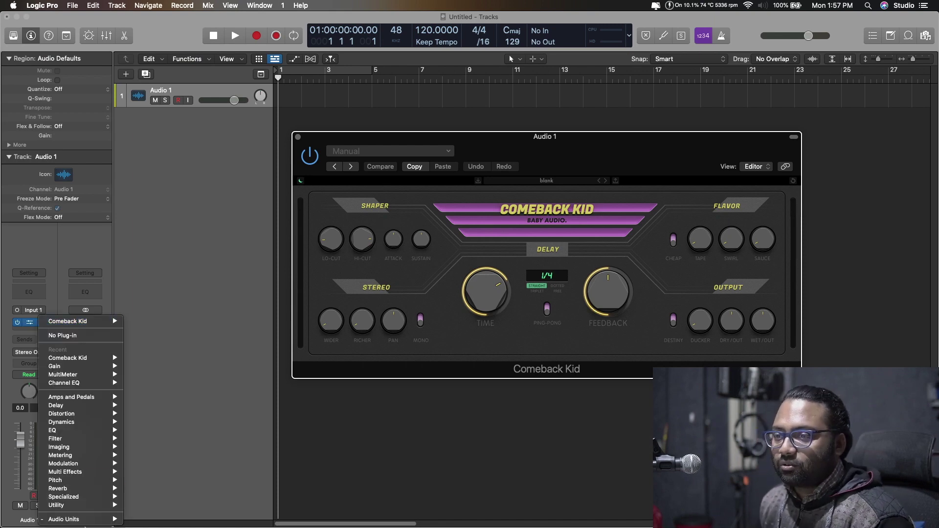
left_click(161, 342)
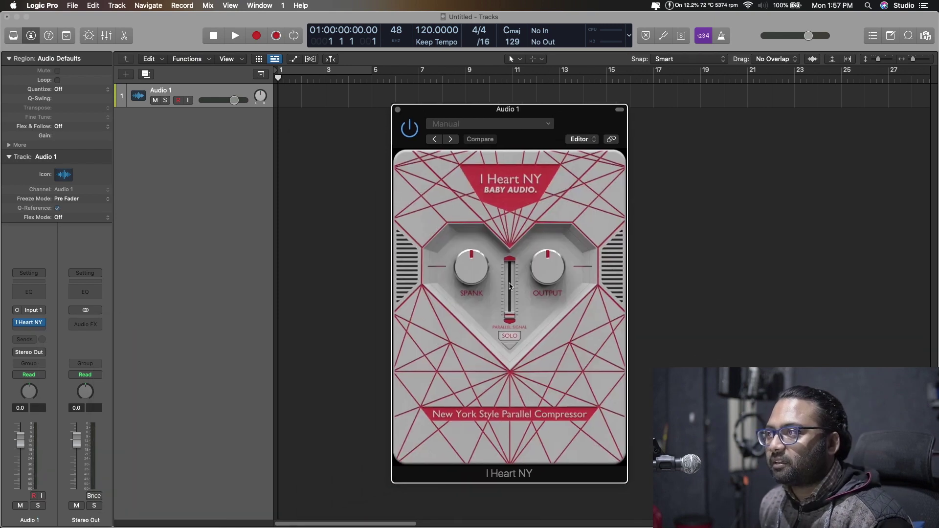
left_click_drag(509, 317, 509, 309)
Load stereo Magic Switch in place of I Heart NY and switch its effect on
left_click(42, 323)
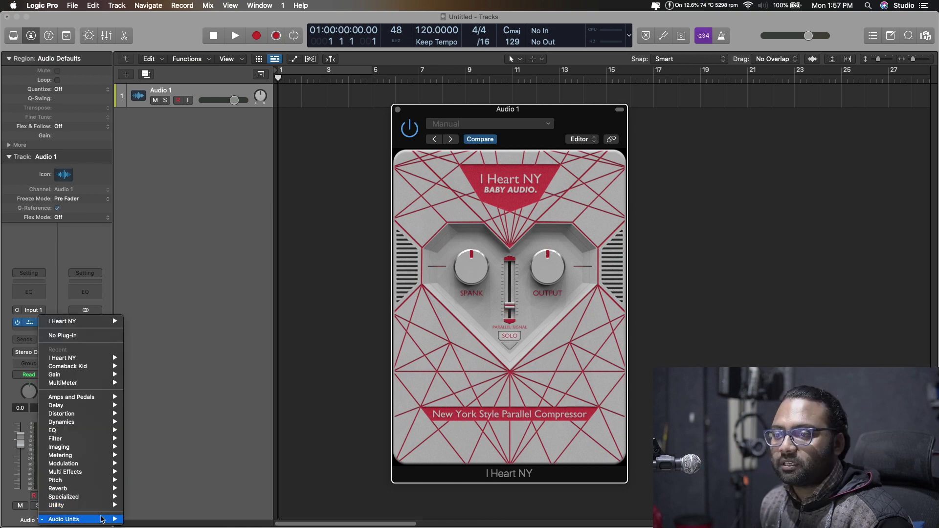
mouse_move(78, 519)
mouse_move(149, 370)
mouse_move(245, 387)
left_click(318, 387)
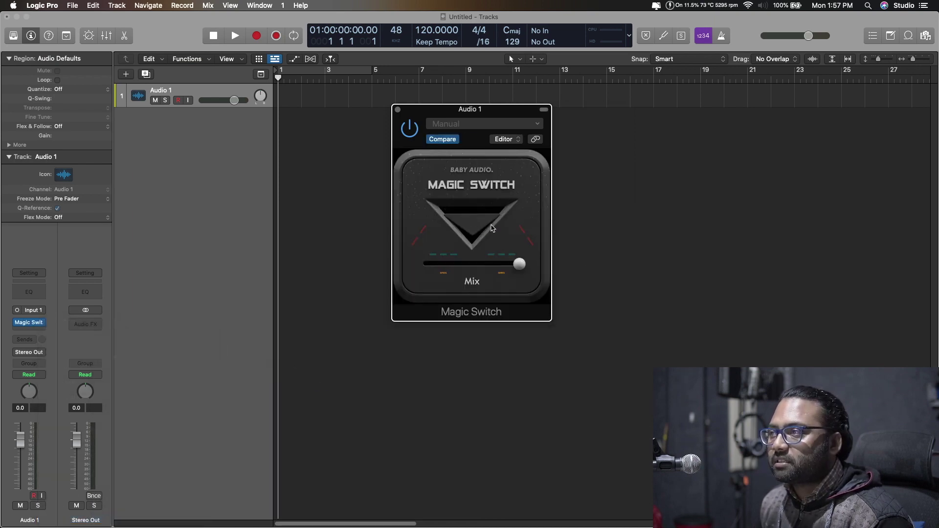
left_click(478, 221)
left_click(483, 222)
left_click(483, 223)
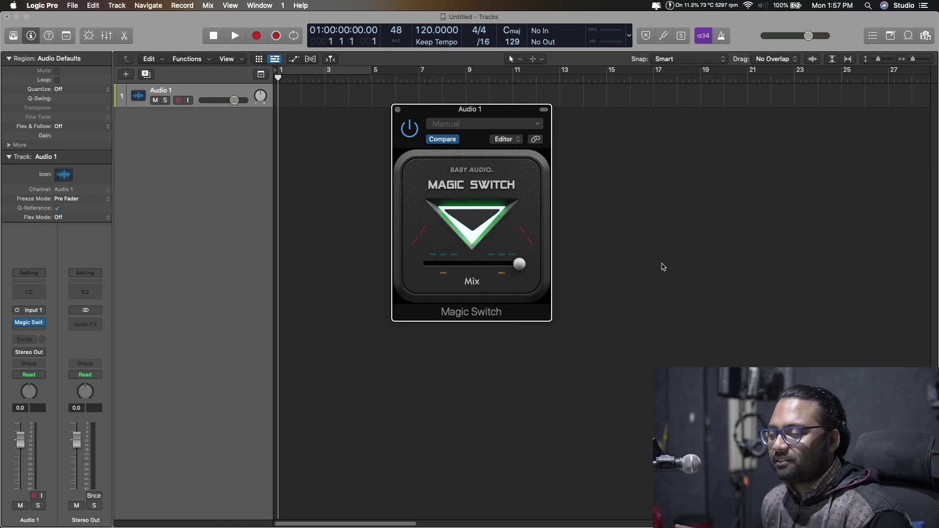
left_click_drag(468, 110, 481, 111)
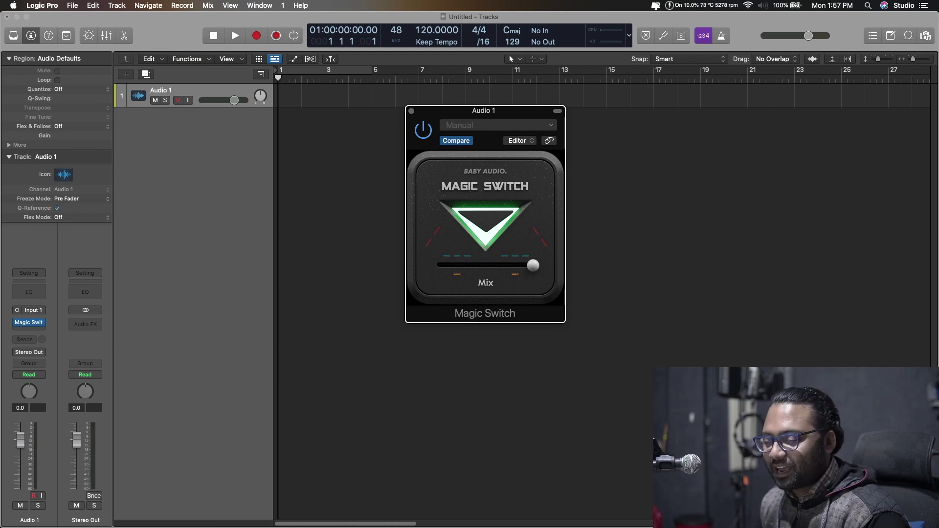
Load BABY Audio's Parallel Aggressor (Mono) on the Audio 1 insert, replacing Magic Switch
left_click(42, 322)
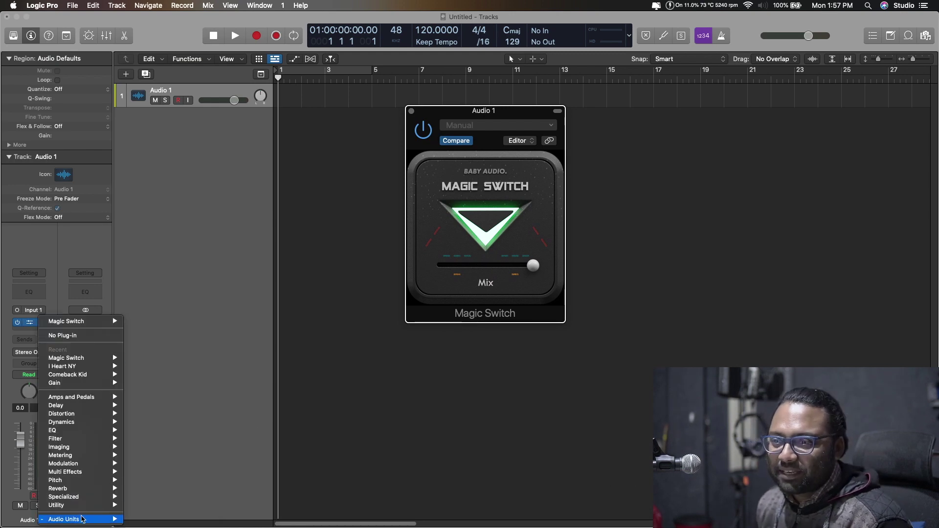
mouse_move(80, 520)
mouse_move(201, 372)
mouse_move(288, 395)
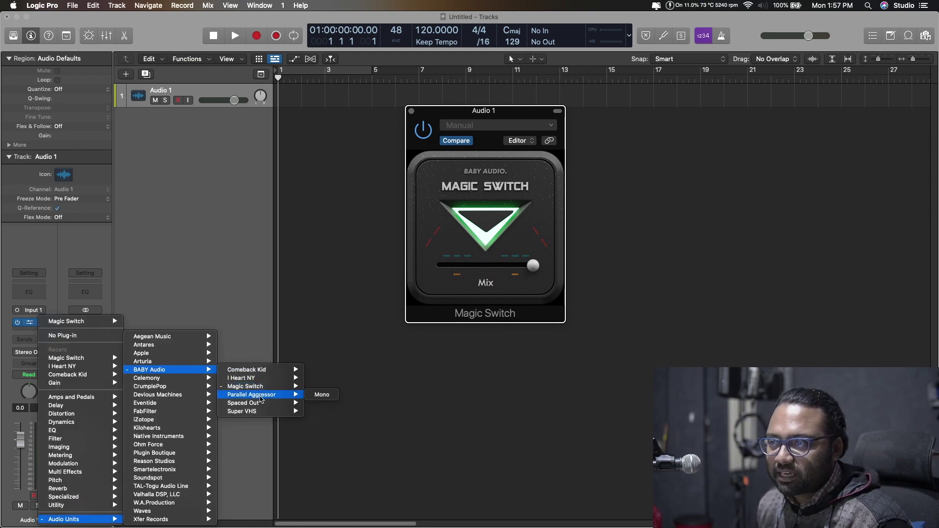
left_click(321, 397)
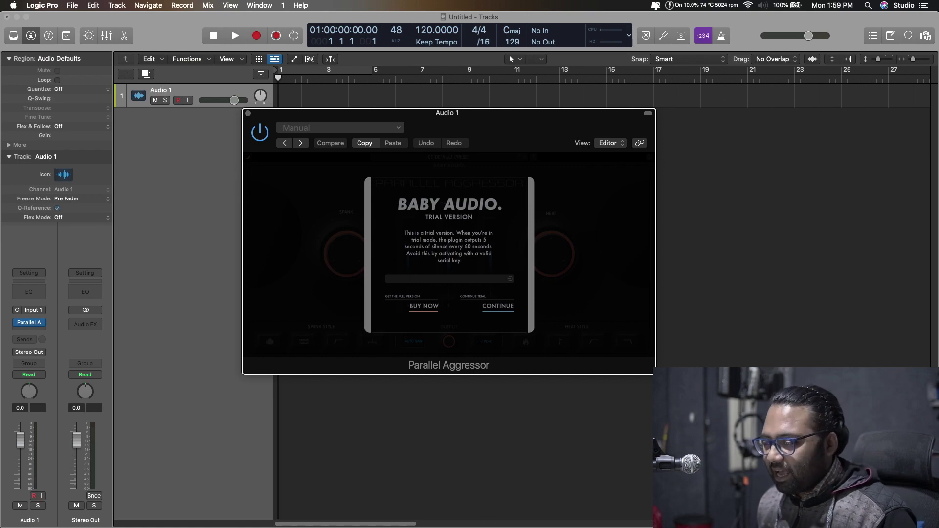
Paste the serial key to activate Parallel Aggressor and dismiss the success message
key("super+v")
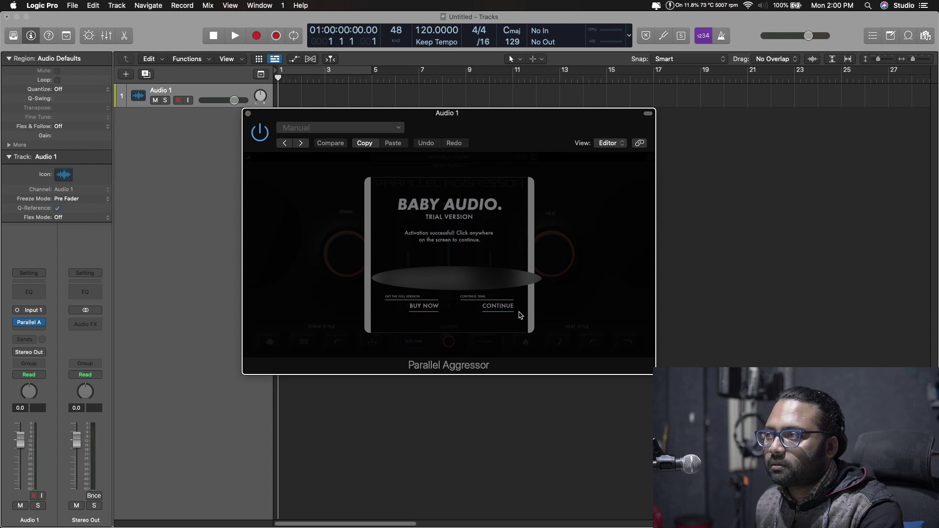
left_click(508, 308)
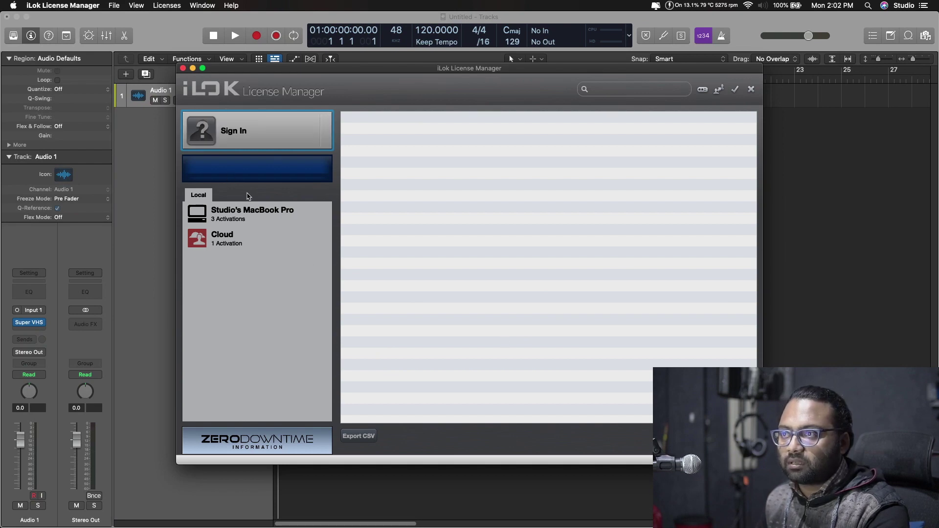
Return to the Logic Pro project with the Super VHS plugin window showing
left_click(182, 68)
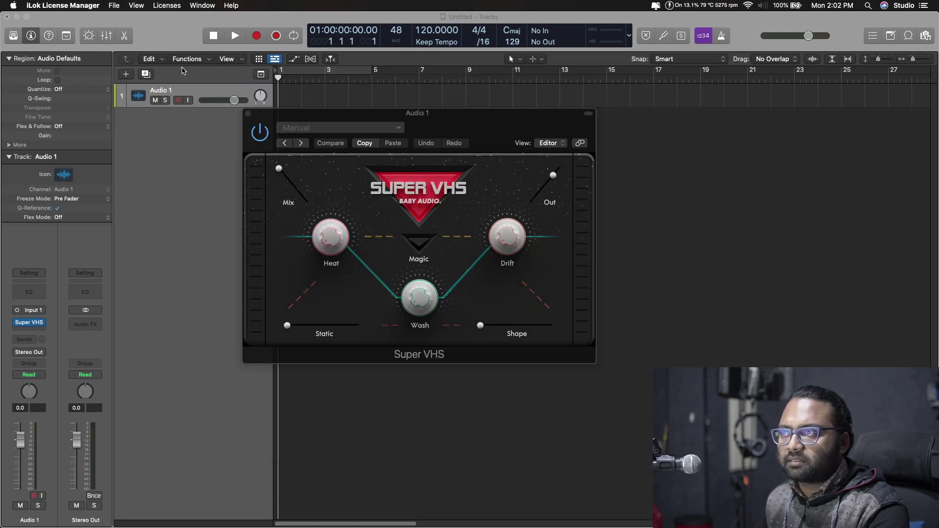